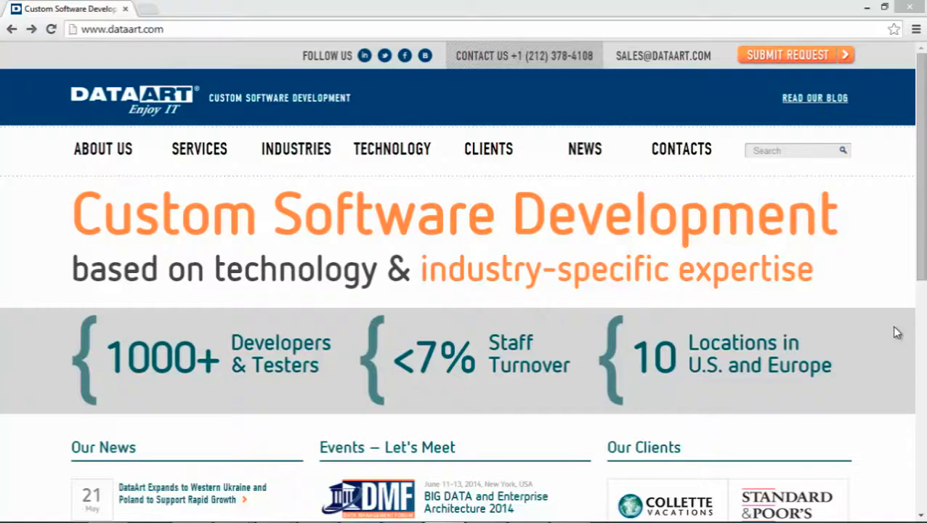
Go to apps.dataart.com and open the Market Data Delivery Over the Web page, scrolled to its demo link
left_click(184, 33)
type("apps")
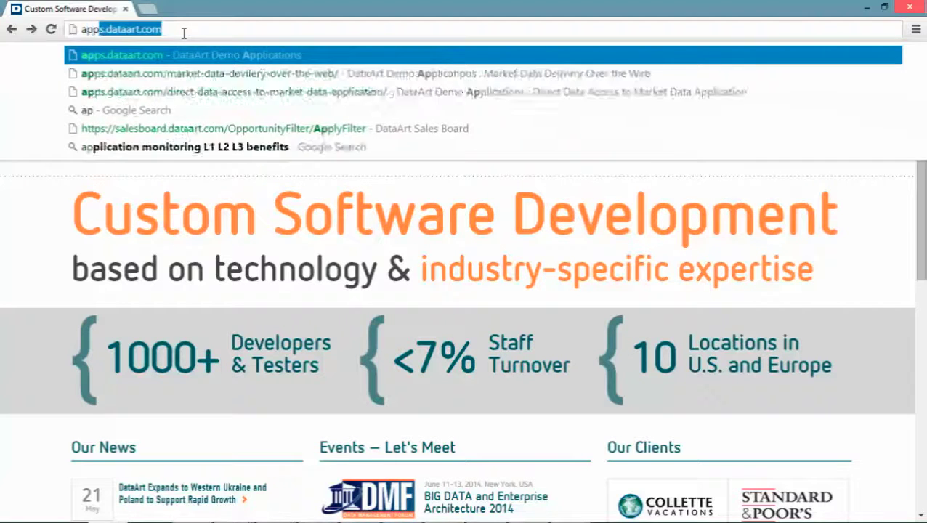
key("Return")
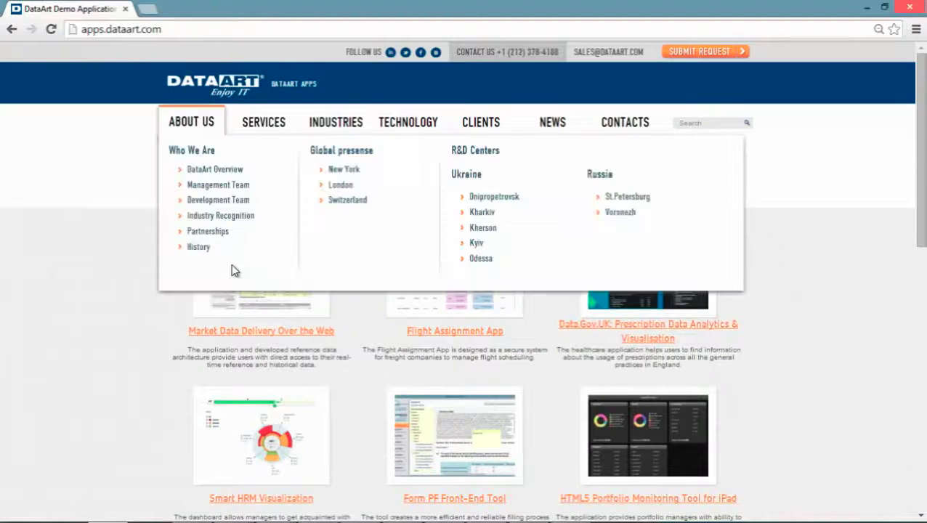
left_click(254, 298)
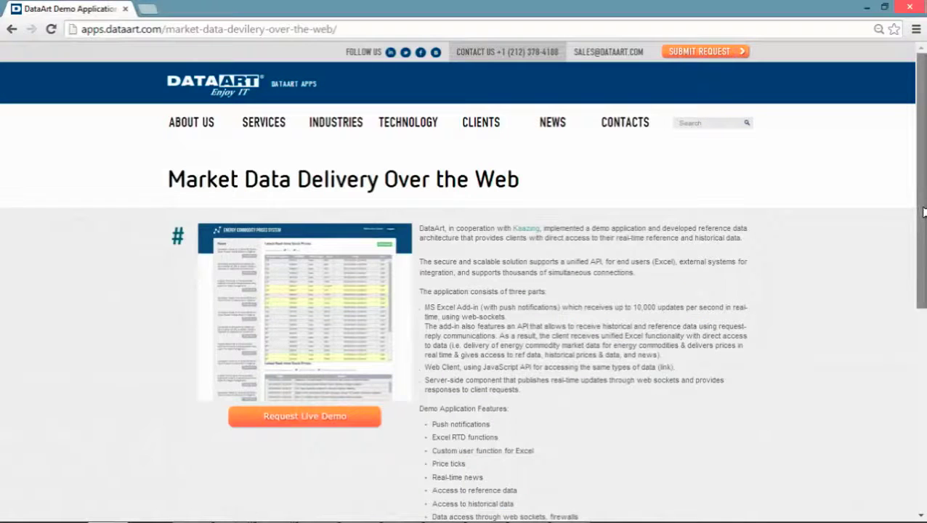
scroll(924, 211, "down", 1)
left_click_drag(924, 217, 925, 304)
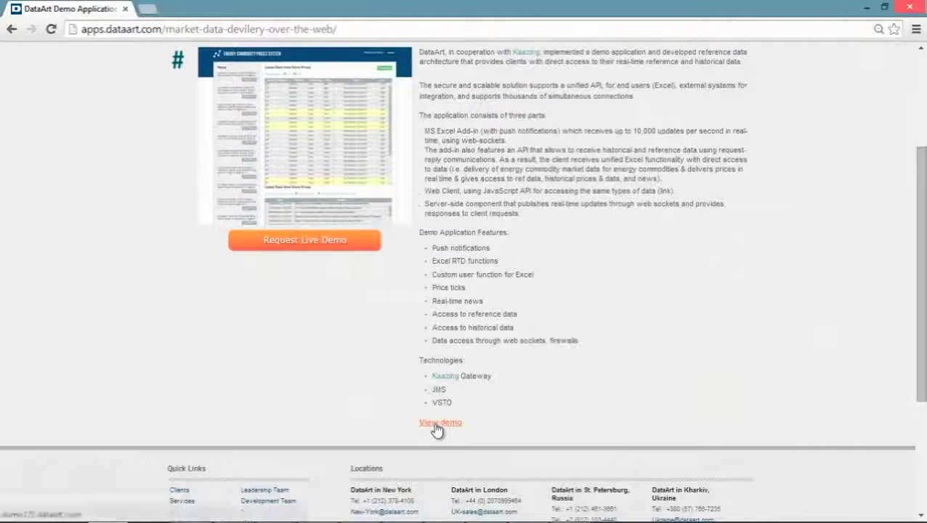
Launch the demo172.dataart.com live demo in a new tab and browse its price table and news list
left_click(436, 423)
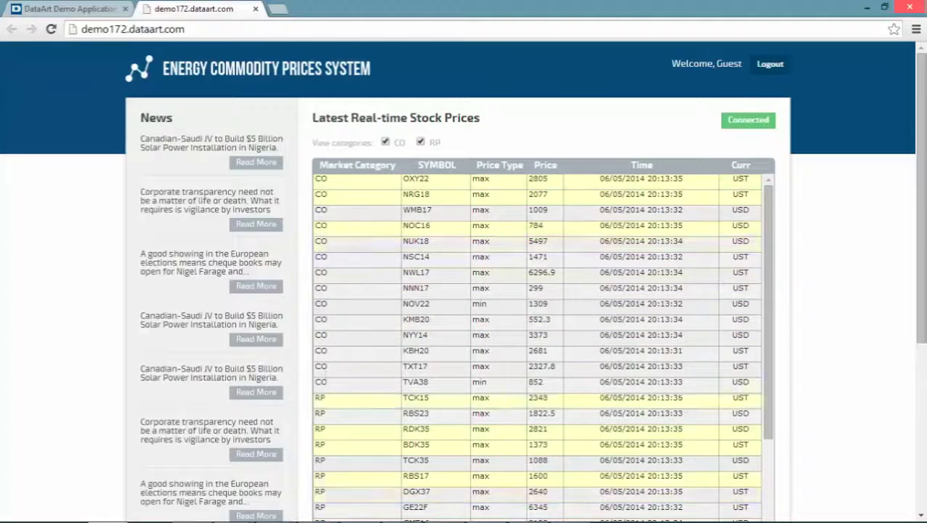
scroll(919, 153, "down", 1)
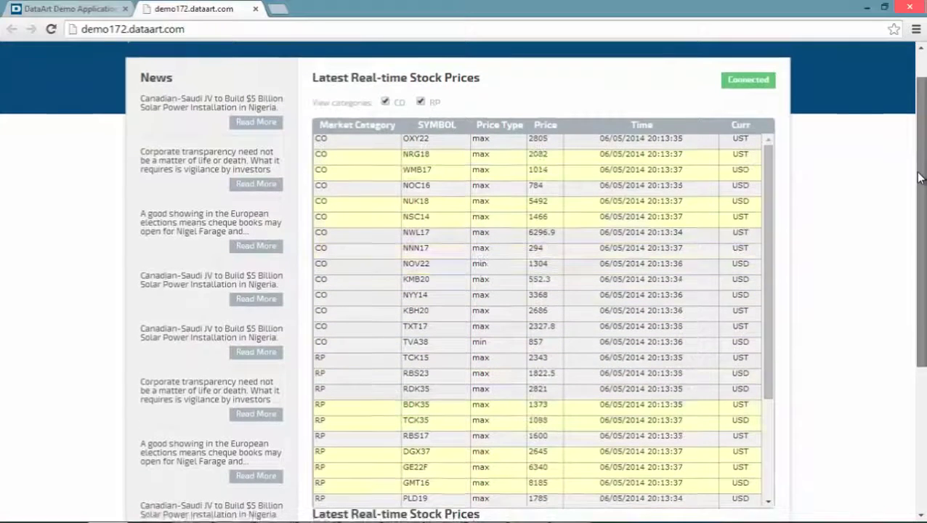
scroll(920, 160, "up", 1)
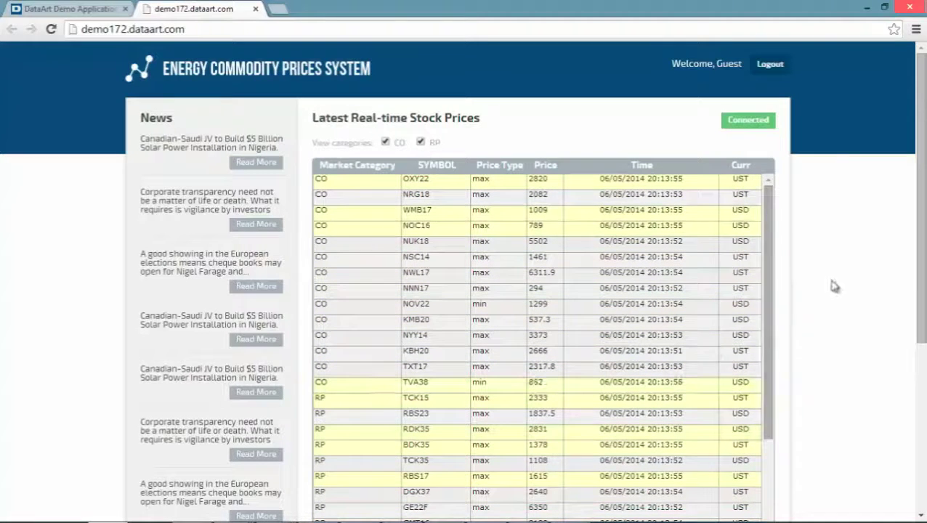
left_click_drag(771, 290, 775, 226)
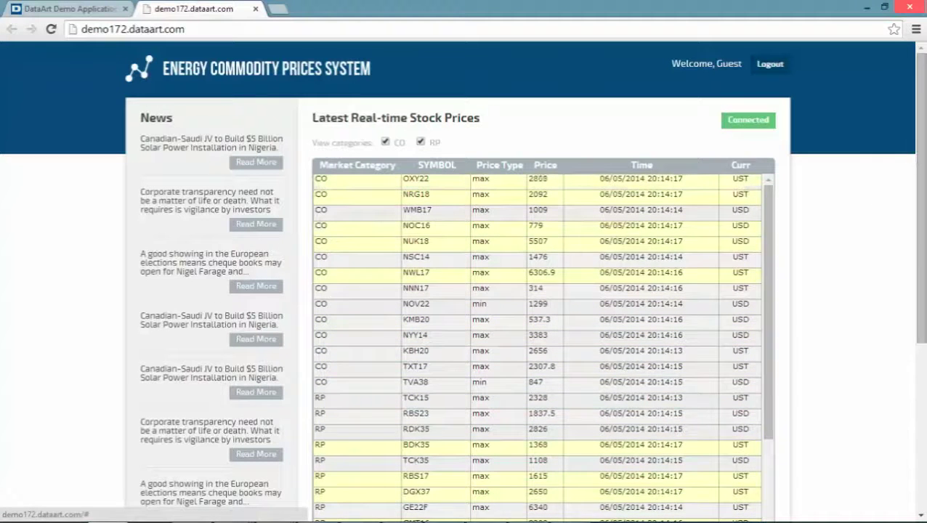
left_click_drag(924, 169, 925, 342)
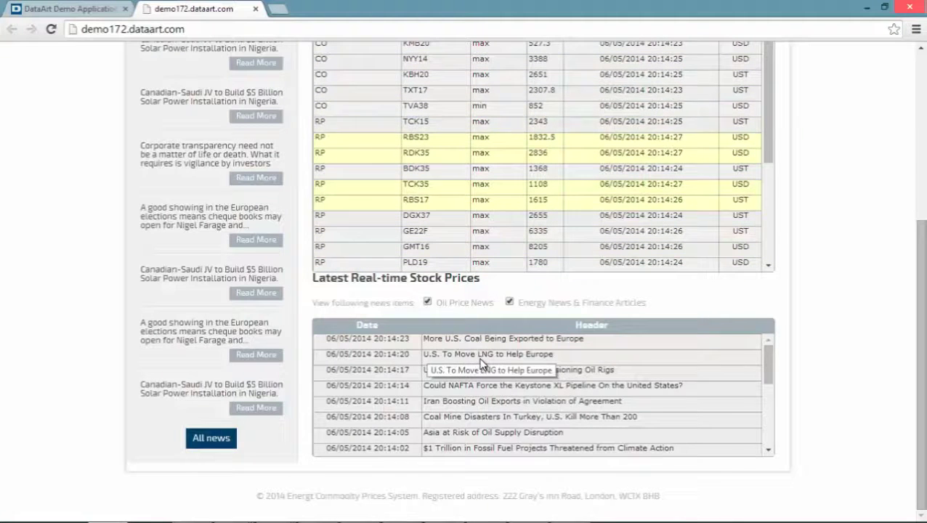
left_click(388, 356)
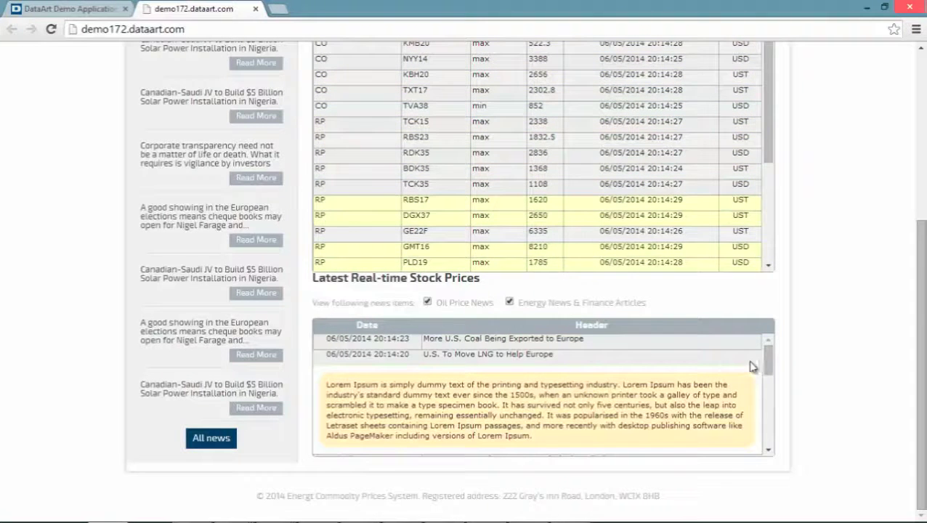
left_click(399, 356)
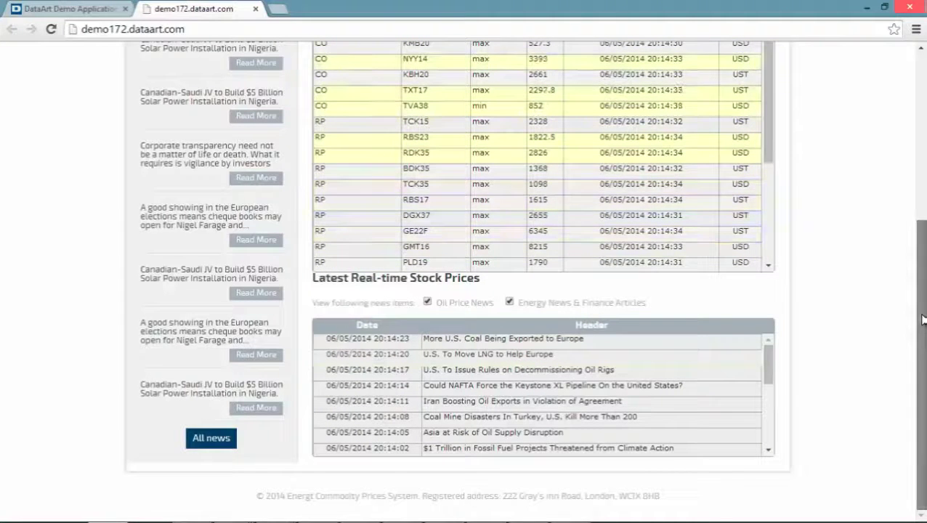
left_click_drag(923, 319, 904, 183)
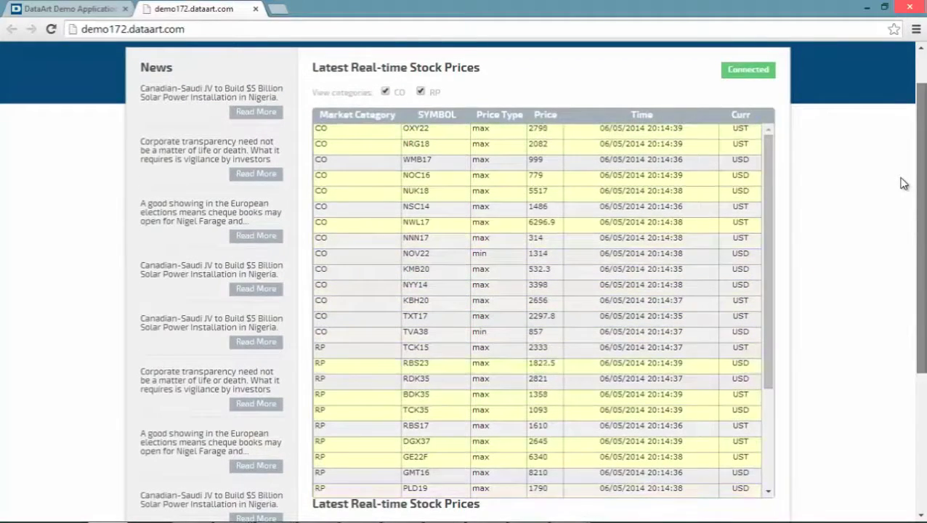
scroll(900, 182, "up", 1)
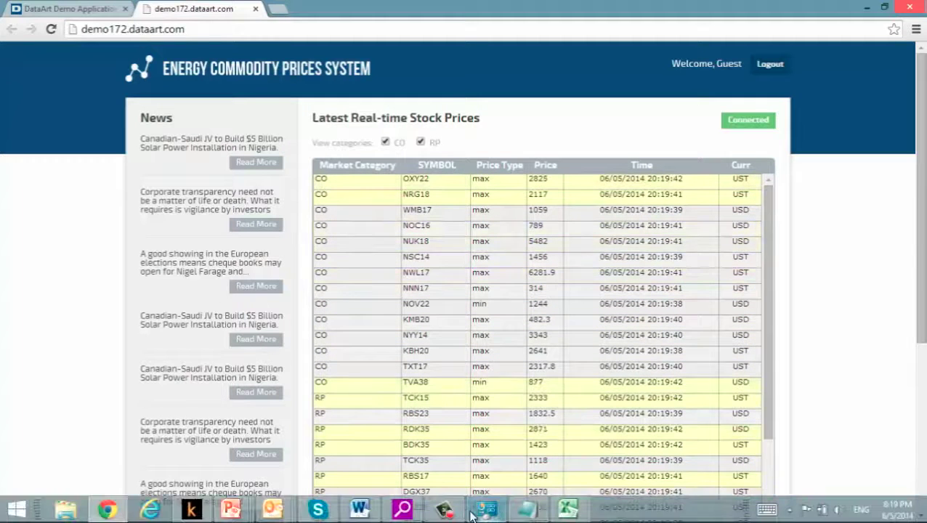
Bring the Notepad stock list forward and scroll through its CO and RP symbol rows
left_click(529, 514)
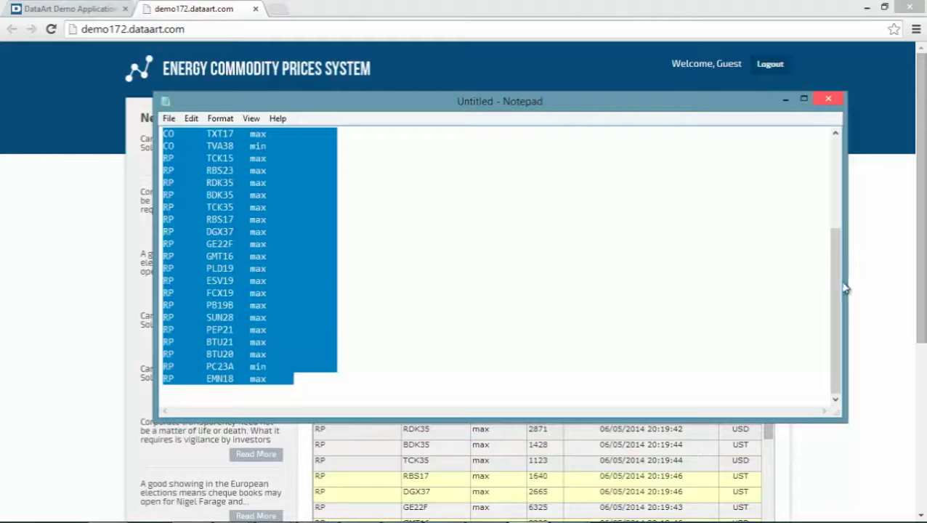
left_click_drag(837, 288, 826, 161)
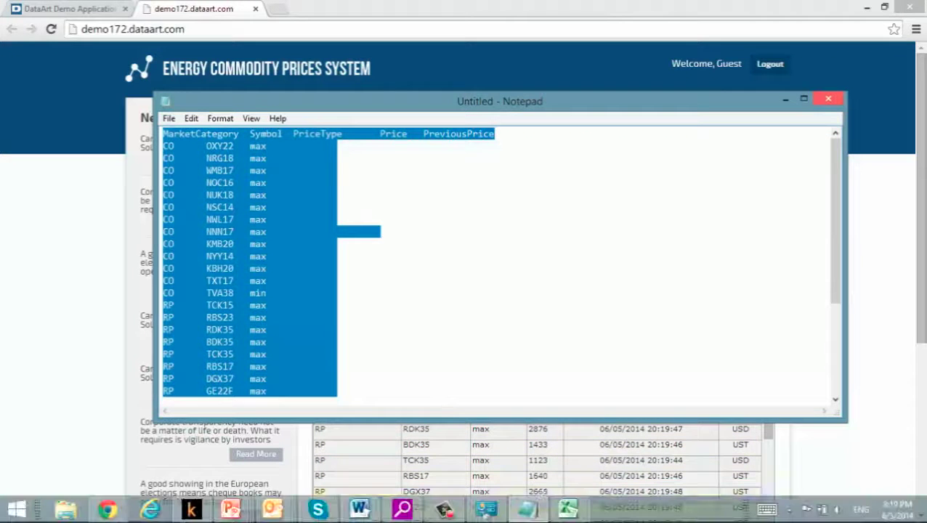
mouse_move(567, 510)
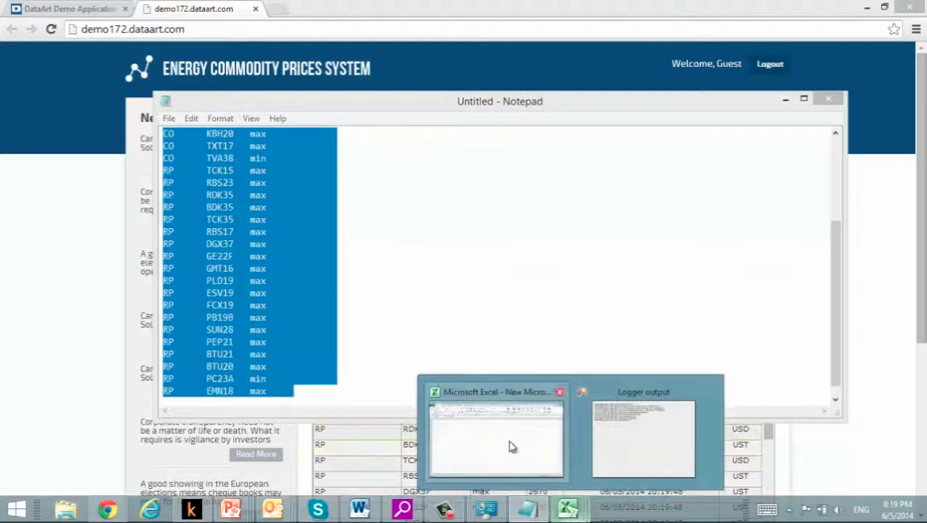
Paste the stock list into Excel at C3 and give the C3:G3 header row a blue fill
left_click(510, 443)
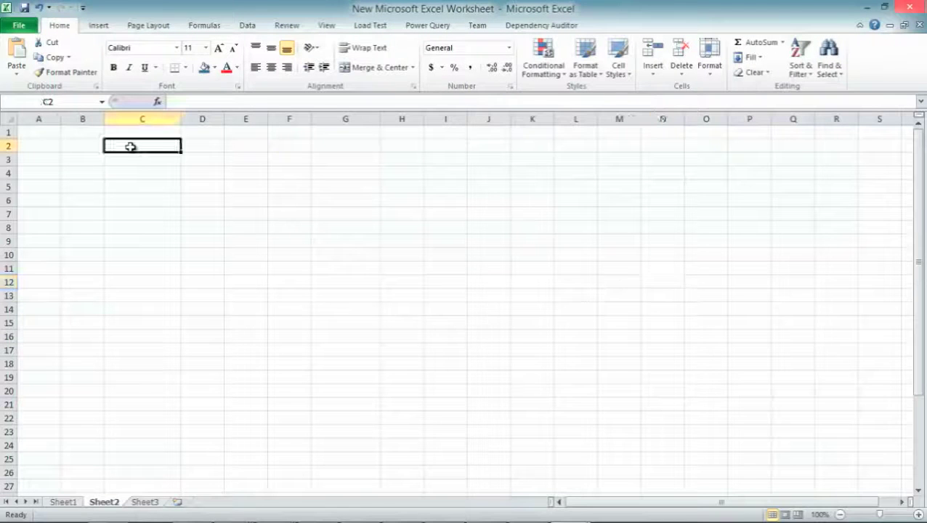
key("ctrl+v")
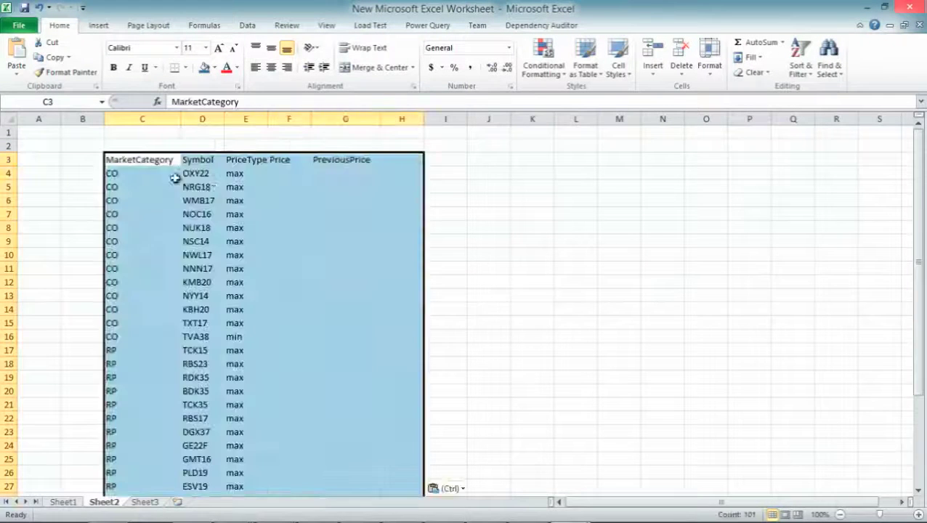
left_click(554, 255)
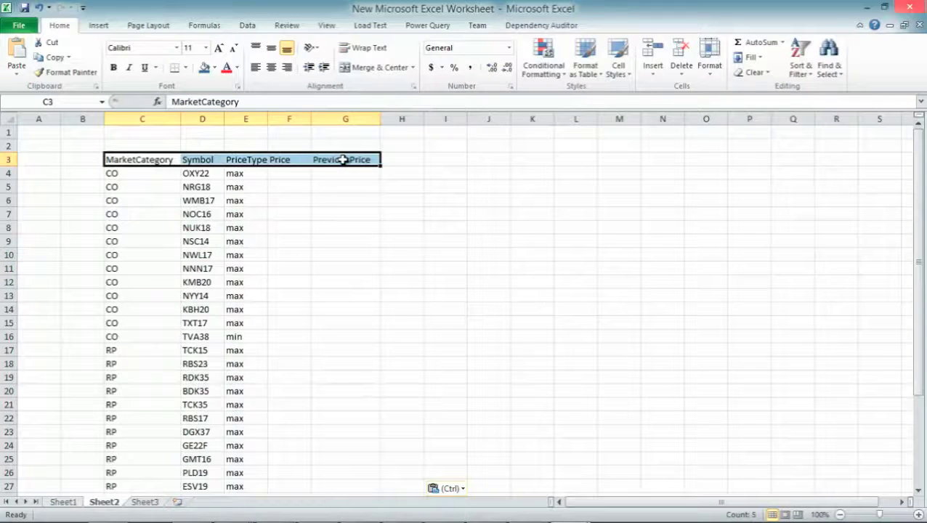
left_click(205, 70)
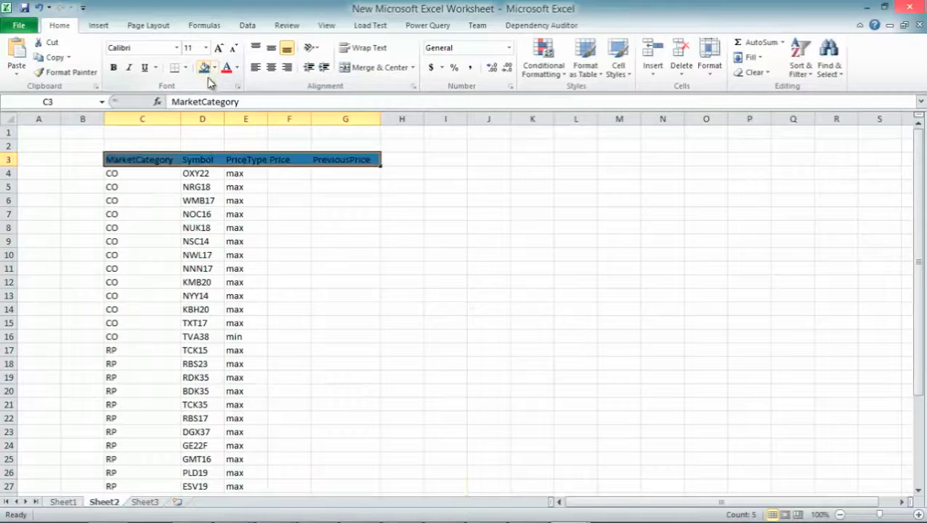
left_click(439, 300)
Enter =RTD("marketdata.rtdserver",,"Prices",C4,D4,E4,"Price") in F4
type("=")
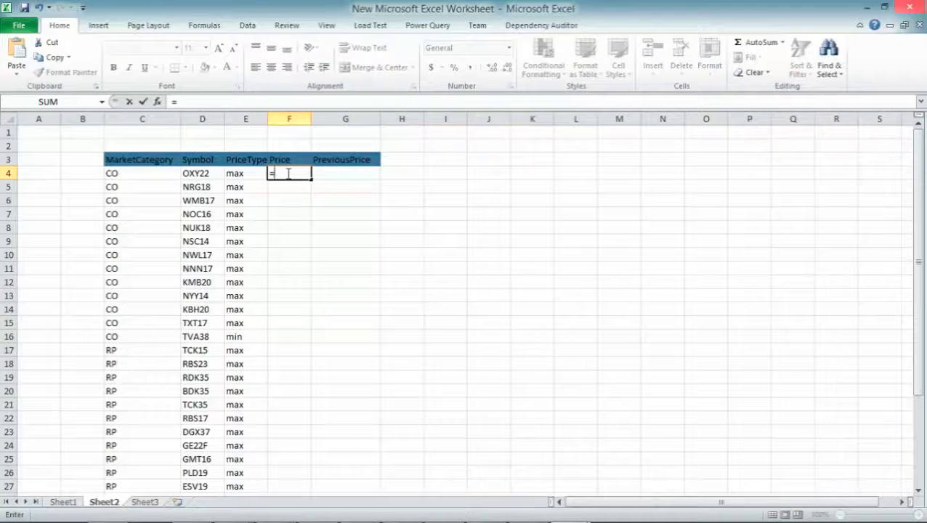
type("RTD(")
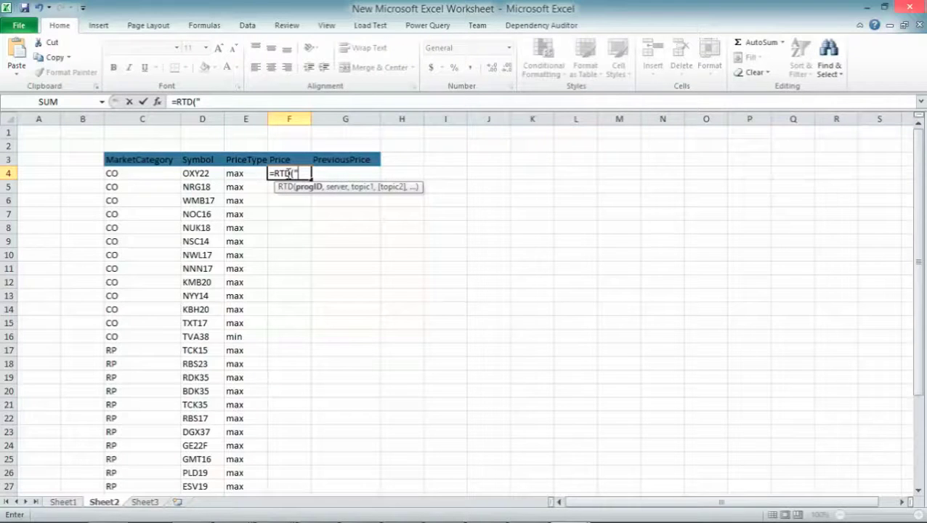
type("market")
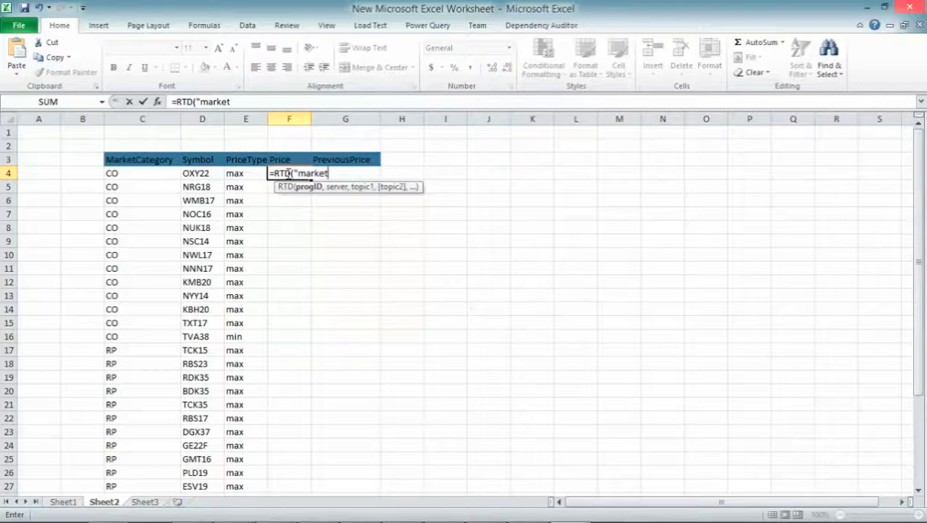
type("data.r")
type("tdserver")
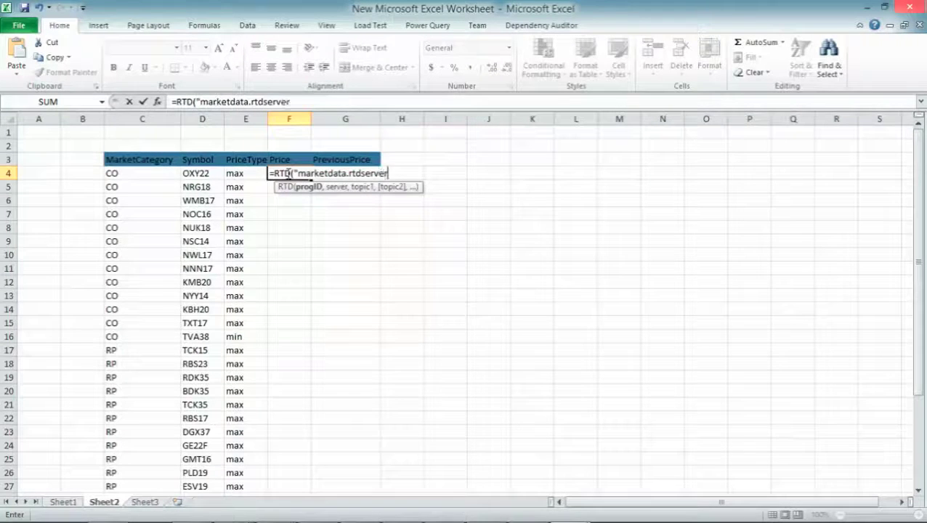
type("\",,\"Prices")
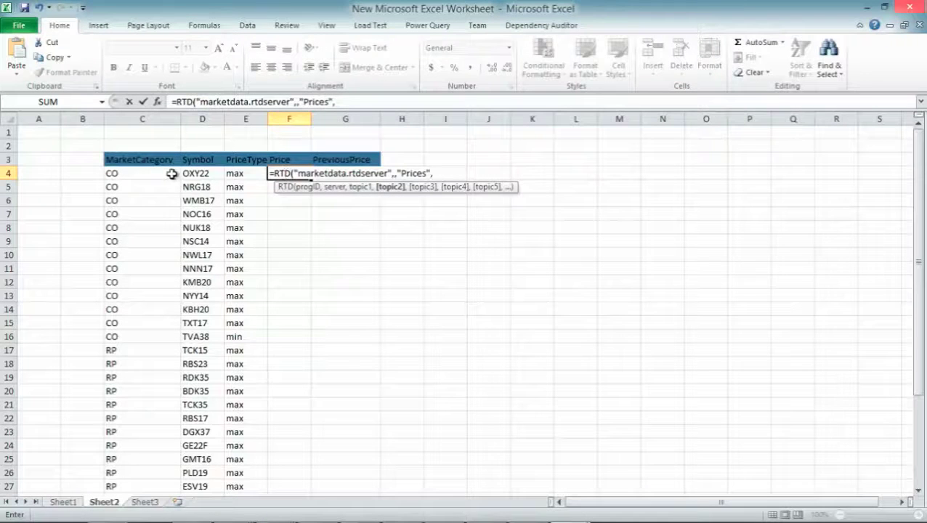
type(",")
left_click(150, 175)
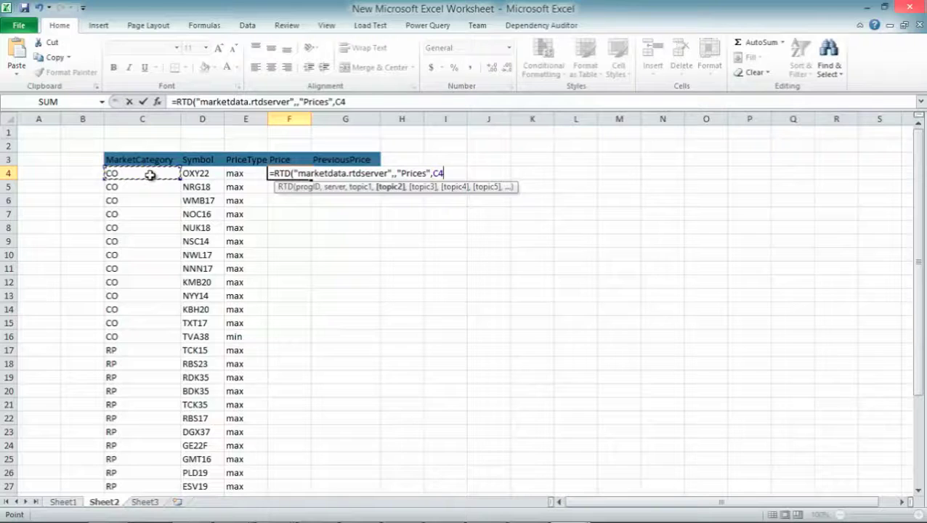
type(",")
left_click(208, 175)
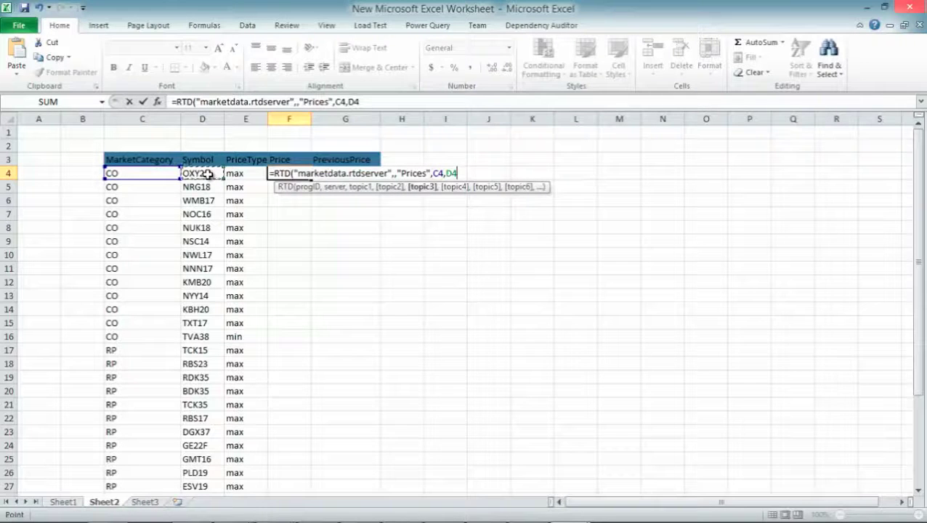
type(",")
left_click(247, 175)
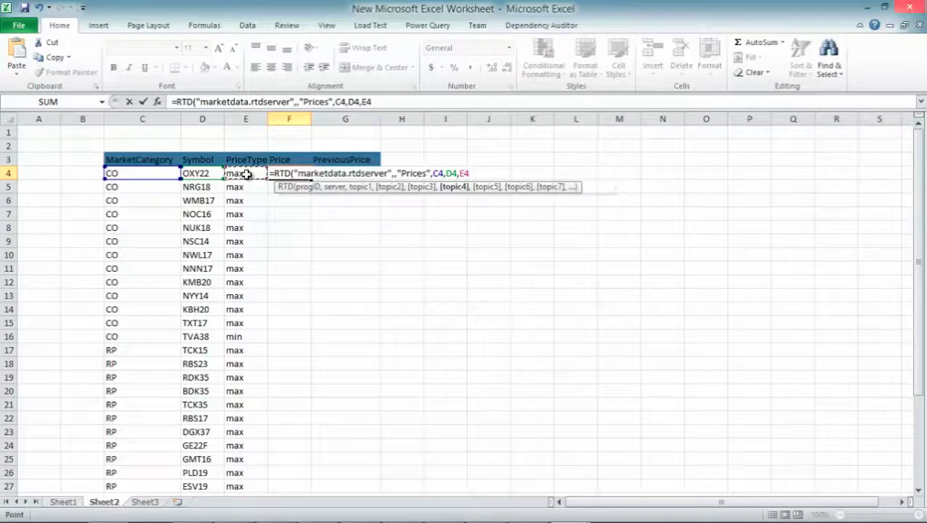
type(",\"Price")
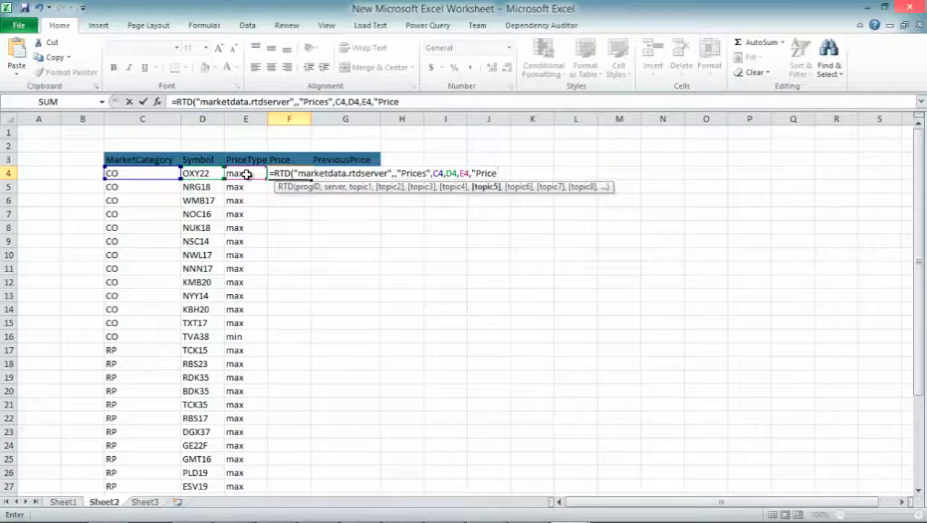
type(")")
key("Return")
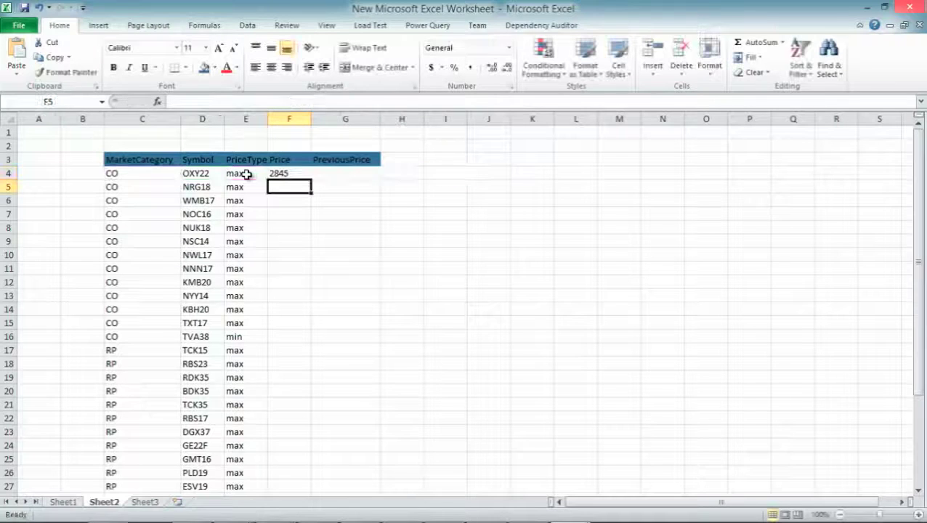
Start copying the F4 live price formula down the Price column
left_click(296, 175)
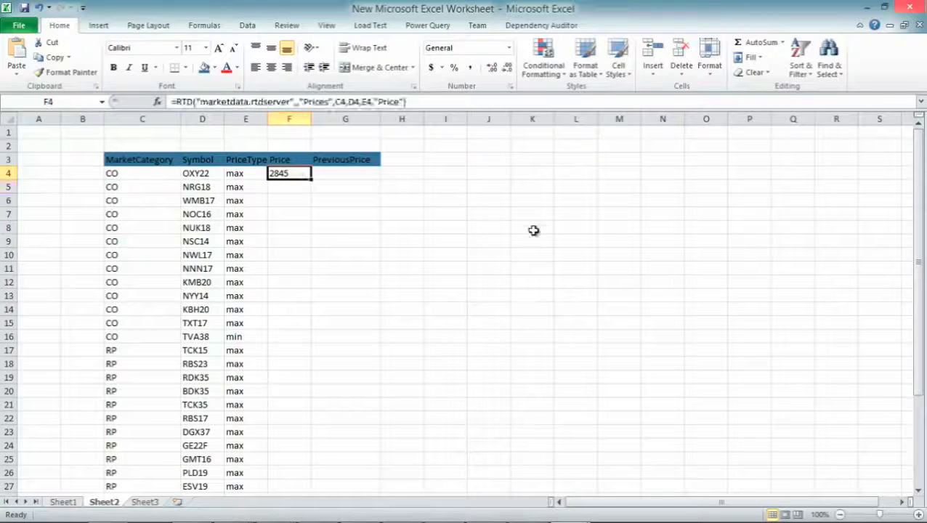
mouse_move(919, 245)
left_mouse_down()
mouse_move(919, 272)
mouse_move(913, 248)
left_mouse_up()
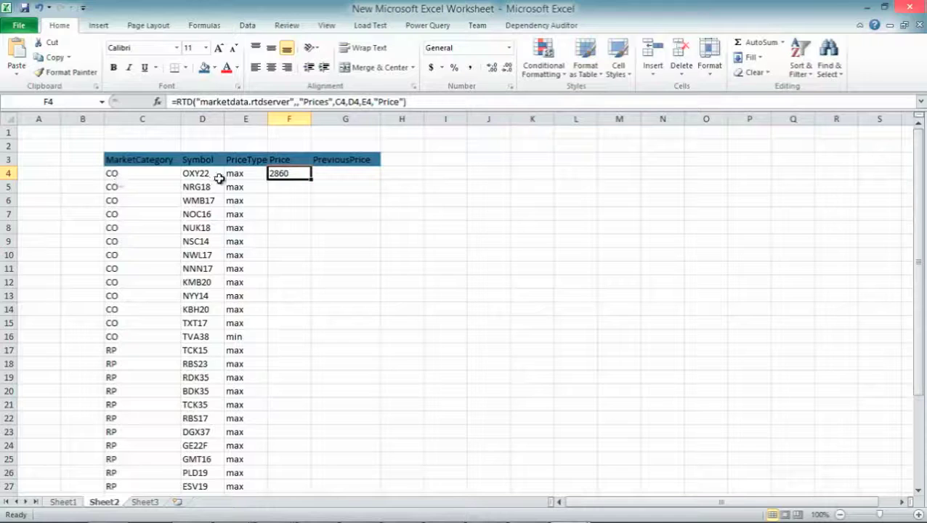
left_click_drag(311, 179, 310, 497)
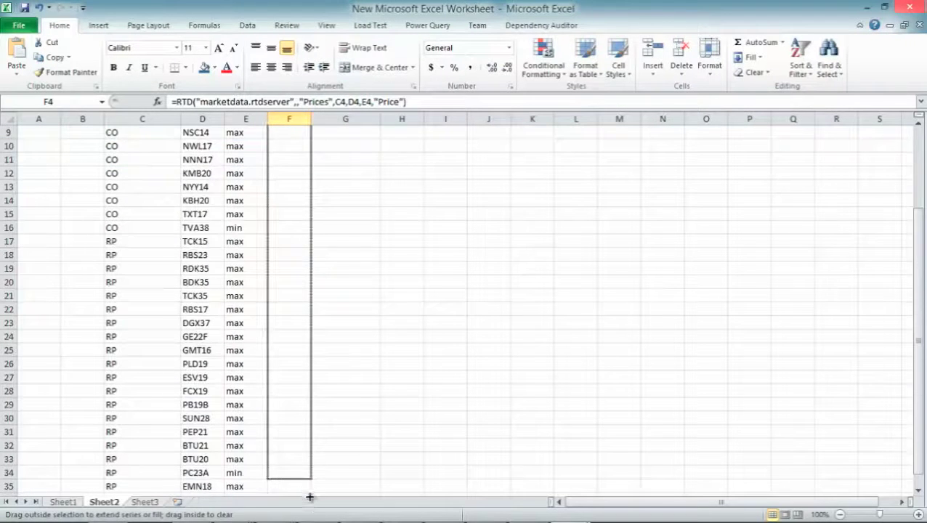
Finish filling the RTD Price formula down to F35 and return to the top of the sheet
left_click_drag(310, 497, 304, 465)
left_click(568, 387)
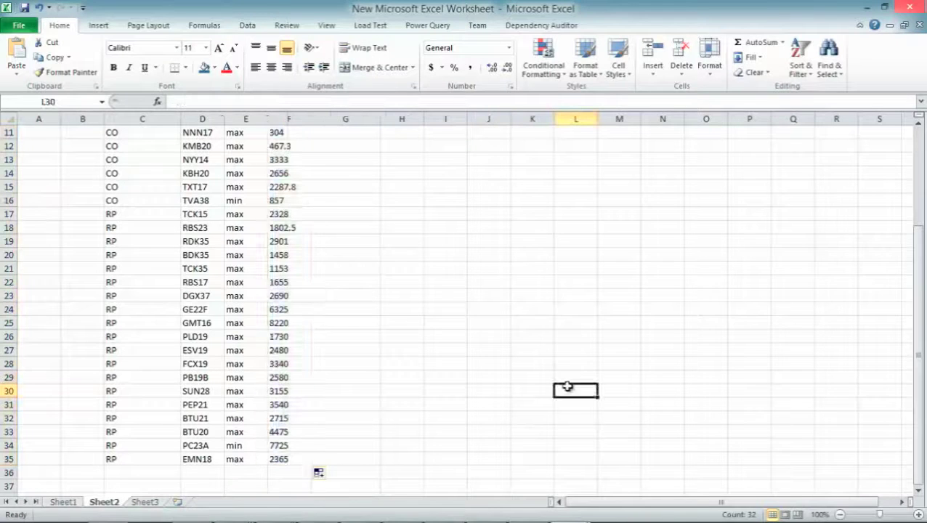
left_click_drag(917, 330, 921, 151)
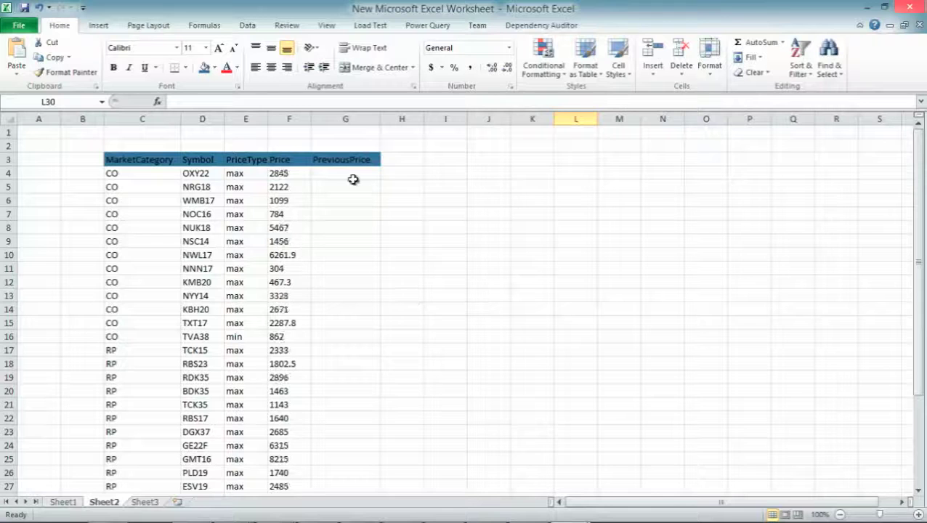
left_click(293, 173)
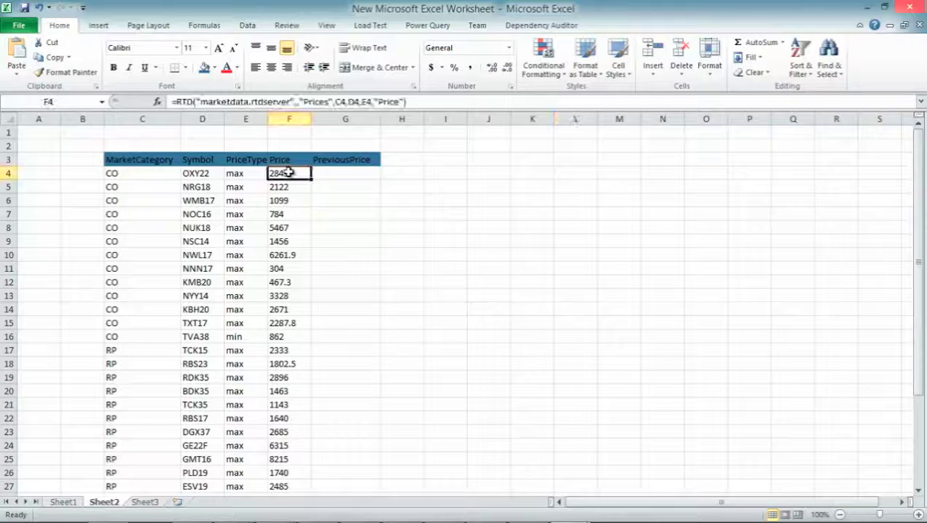
Copy the F4 Price formula into G4
key("ctrl+c")
left_click(348, 173)
key("ctrl+v")
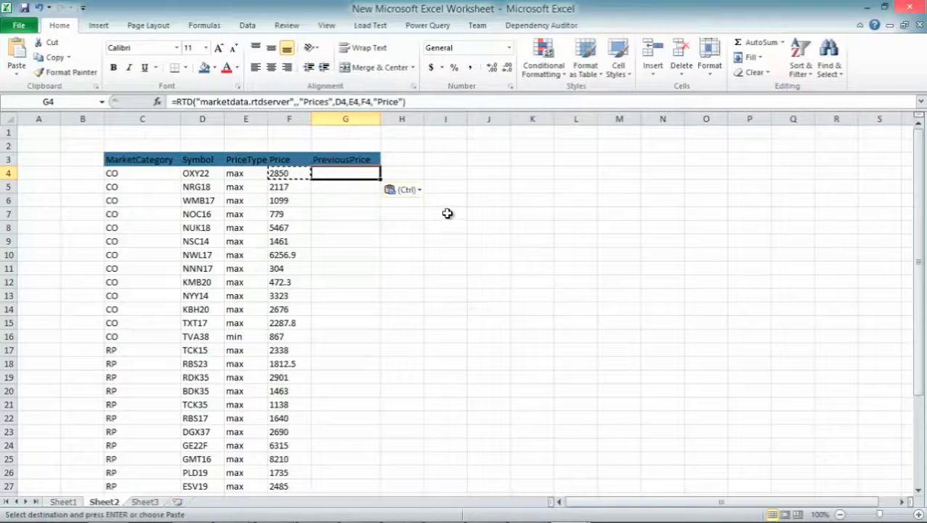
Edit the G4 formula to reference C4, D4, E4 and return the PreviousPrice field
double_click(340, 101)
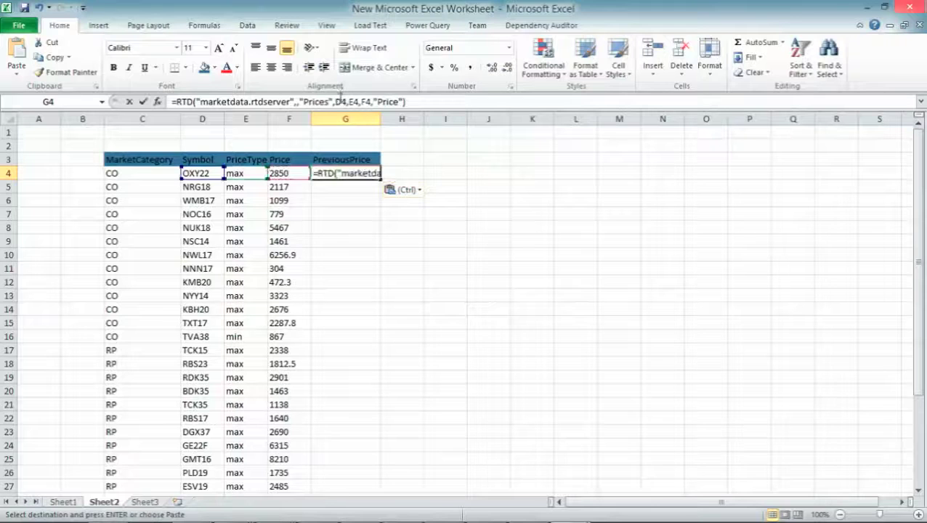
type("C4")
key("BackSpace")
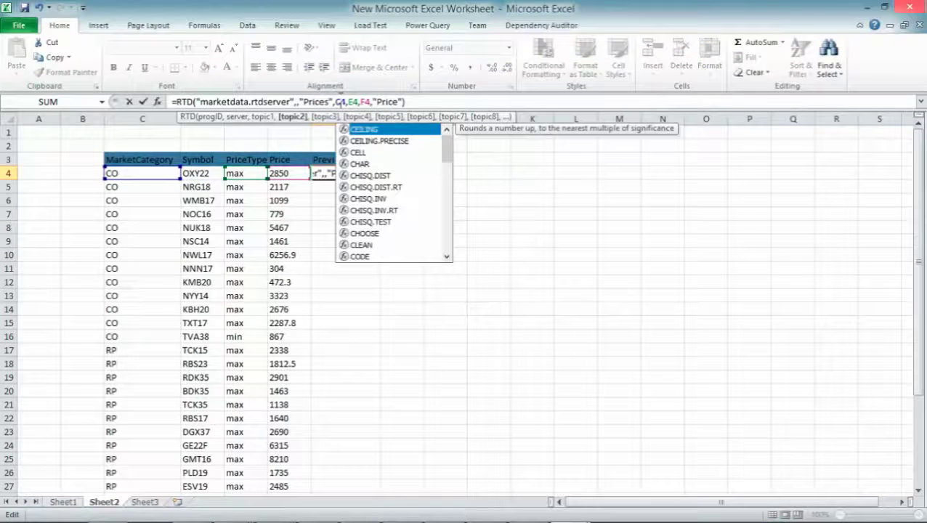
key("BackSpace")
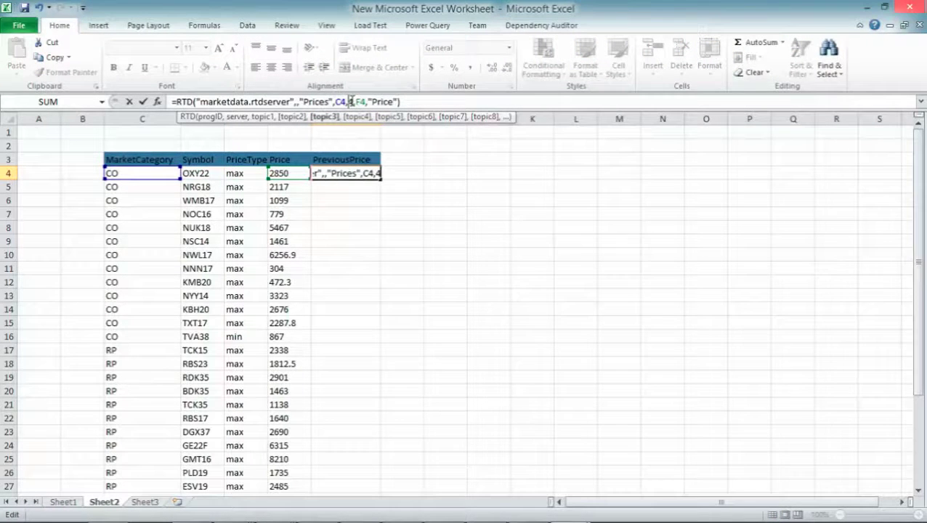
type("D4")
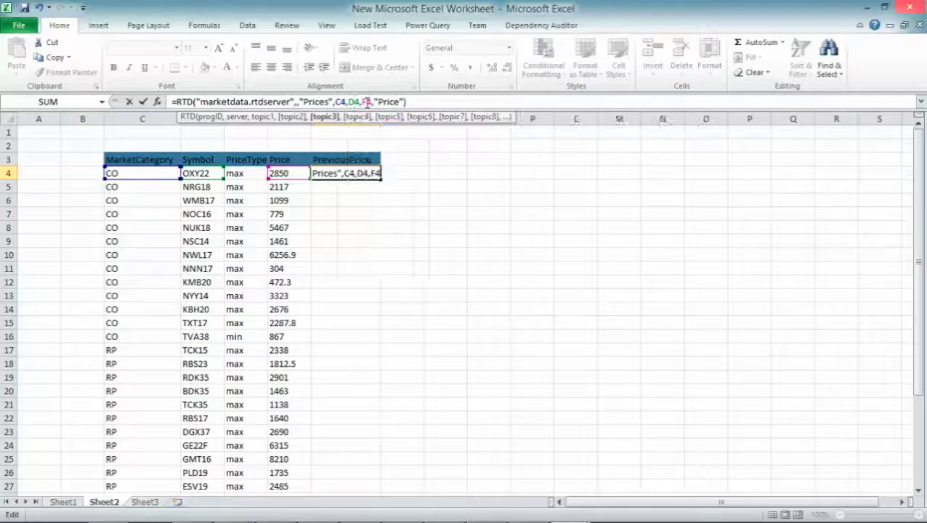
left_click(371, 102)
key("BackSpace")
type("E")
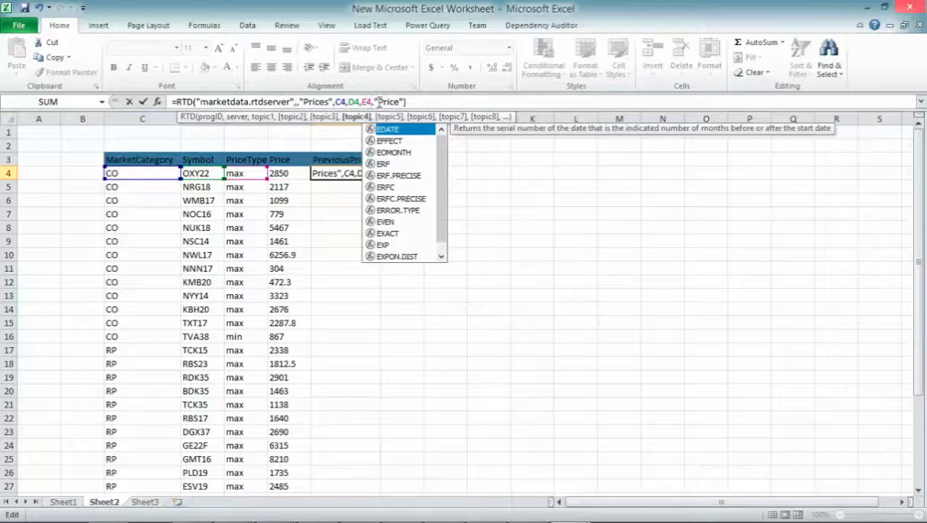
type("4")
left_click(378, 101)
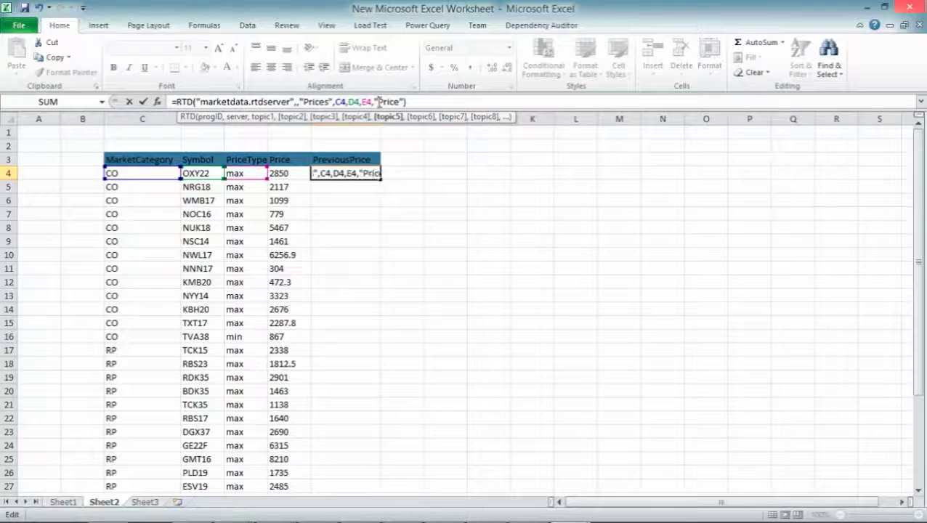
type("evPr")
type("ev")
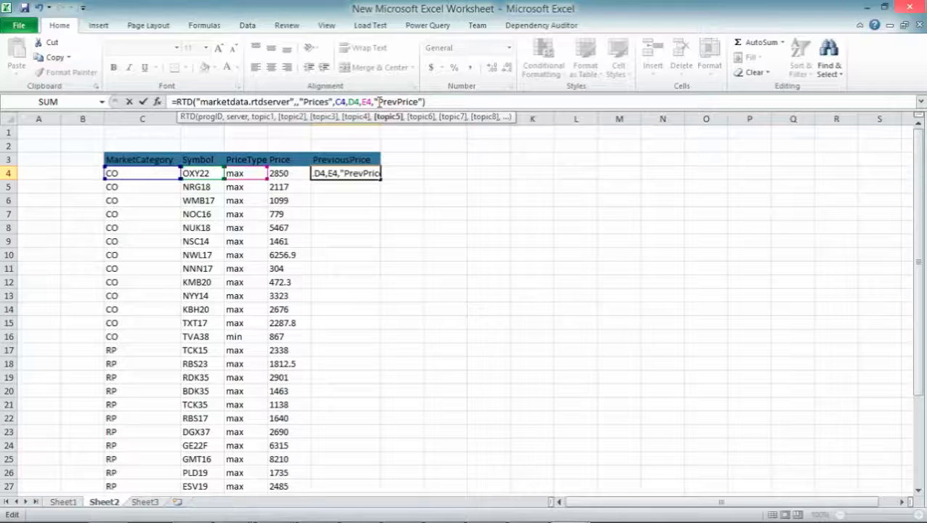
type("ious")
key("Return")
type("Diff")
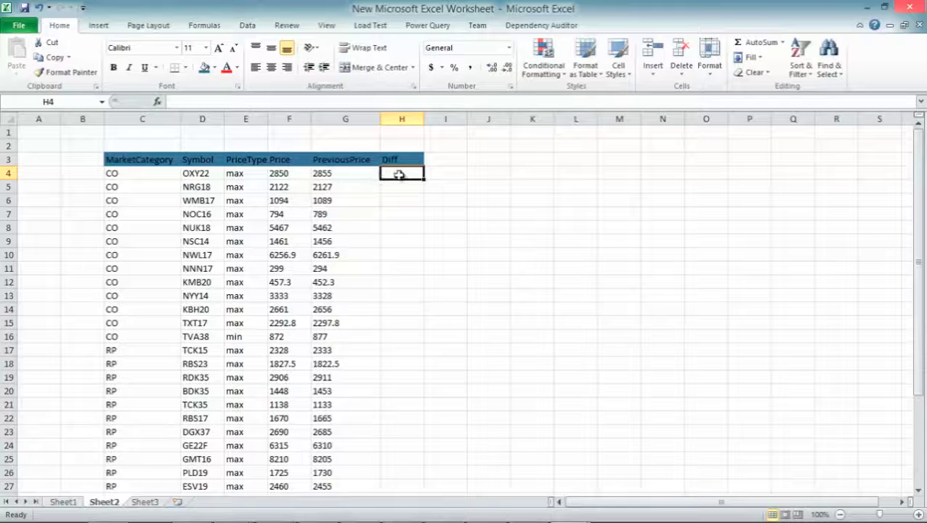
Enter the Diff formula =F4-G4 in H4
type("=")
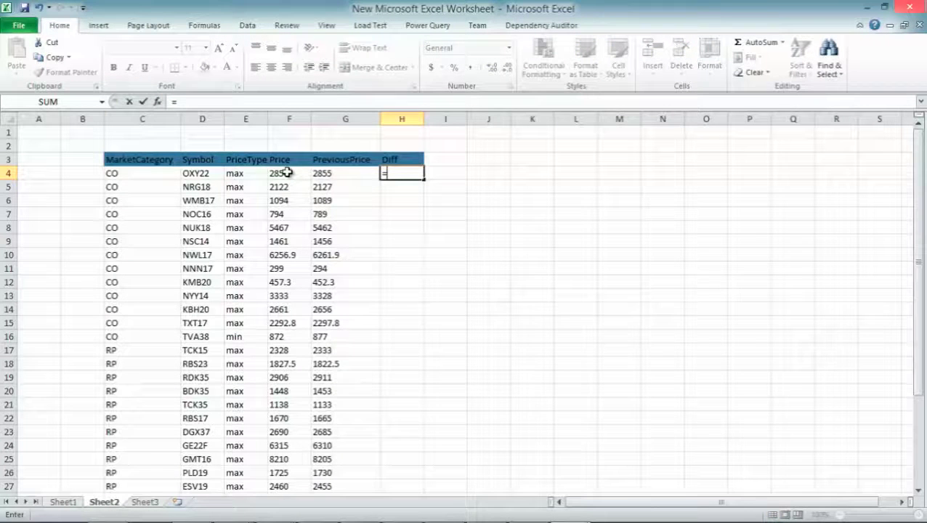
left_click(288, 173)
type("-")
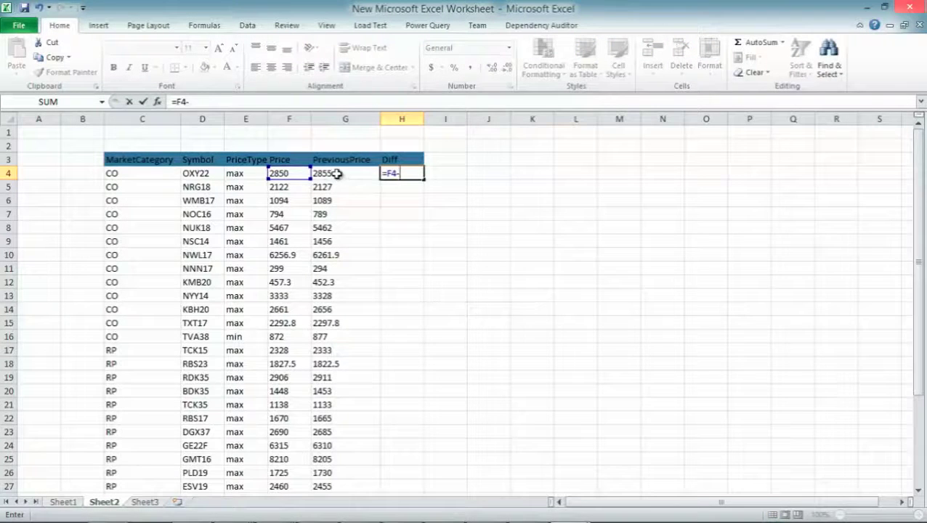
left_click(337, 174)
key("Return")
Fill the Diff formula down to H35 and select the H4:H35 values
left_click(414, 171)
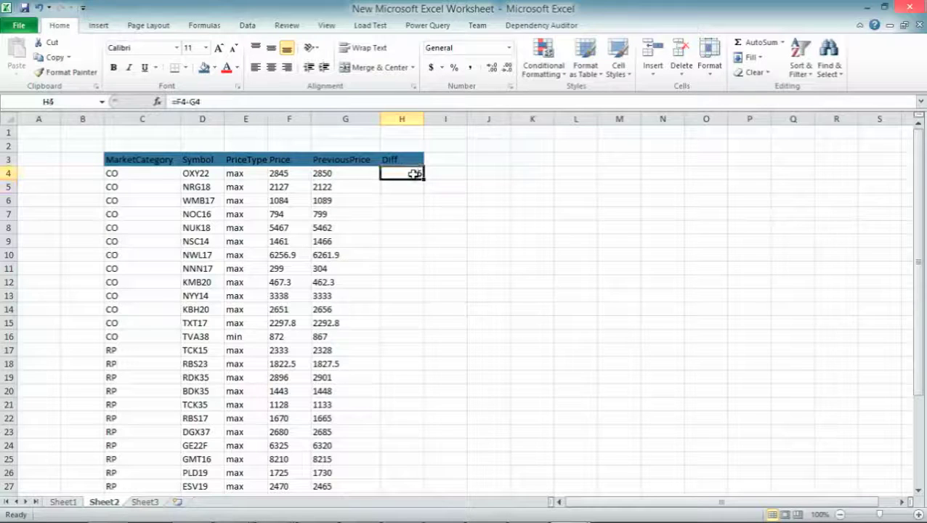
left_click_drag(427, 181, 432, 516)
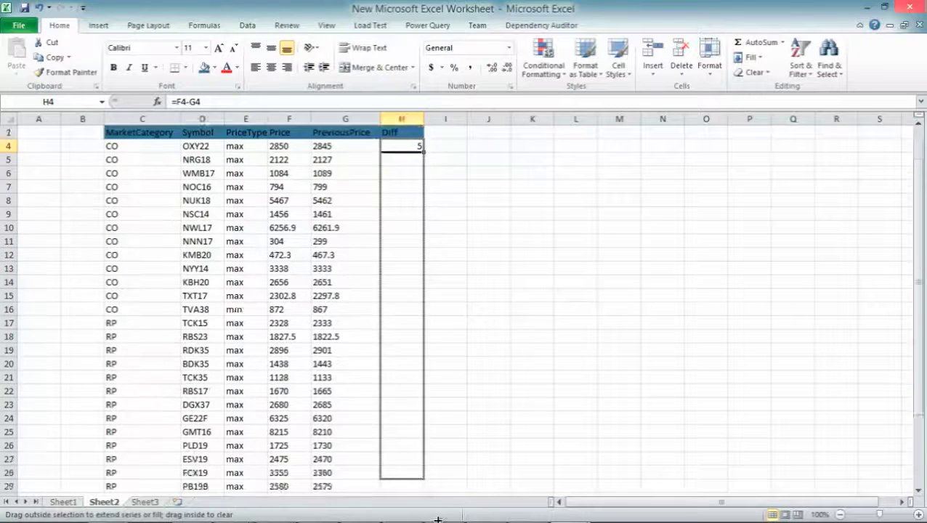
left_click_drag(431, 516, 418, 479)
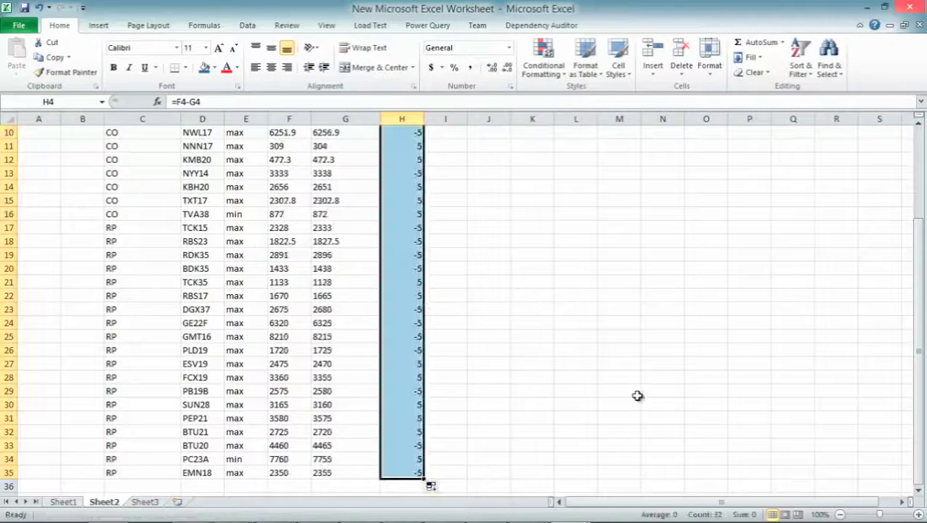
left_click(747, 308)
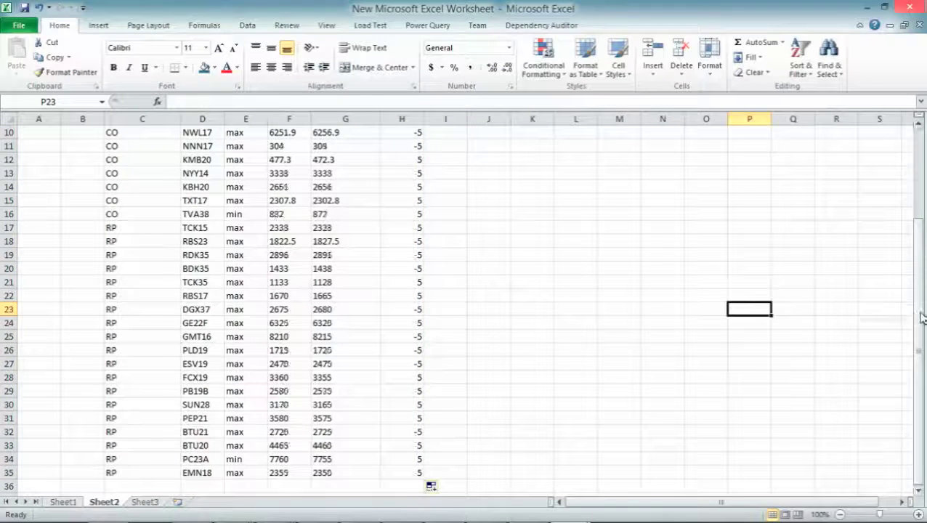
left_click_drag(914, 312, 888, 171)
mouse_move(412, 175)
left_mouse_down()
mouse_move(398, 514)
mouse_move(400, 473)
left_mouse_up()
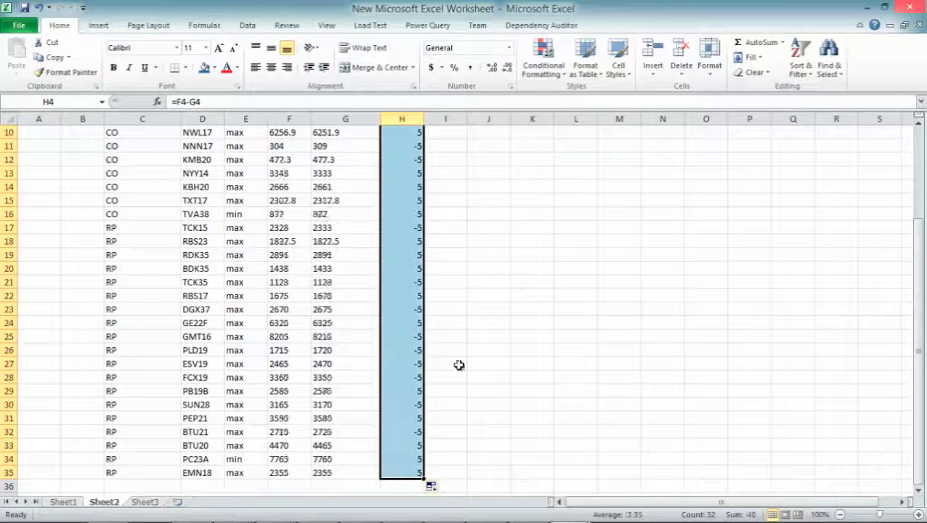
left_click(544, 58)
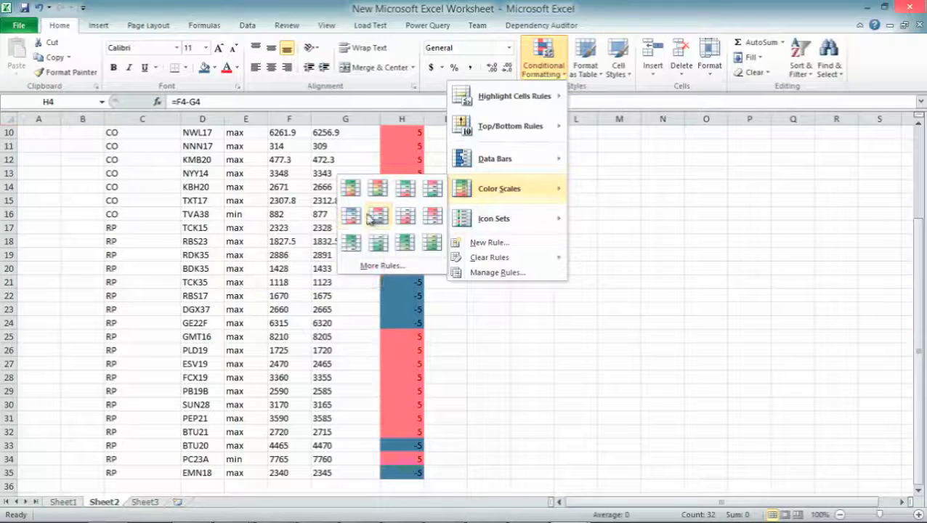
Deselect and scroll to review the red-blue shaded Diff values updating live
left_click(749, 268)
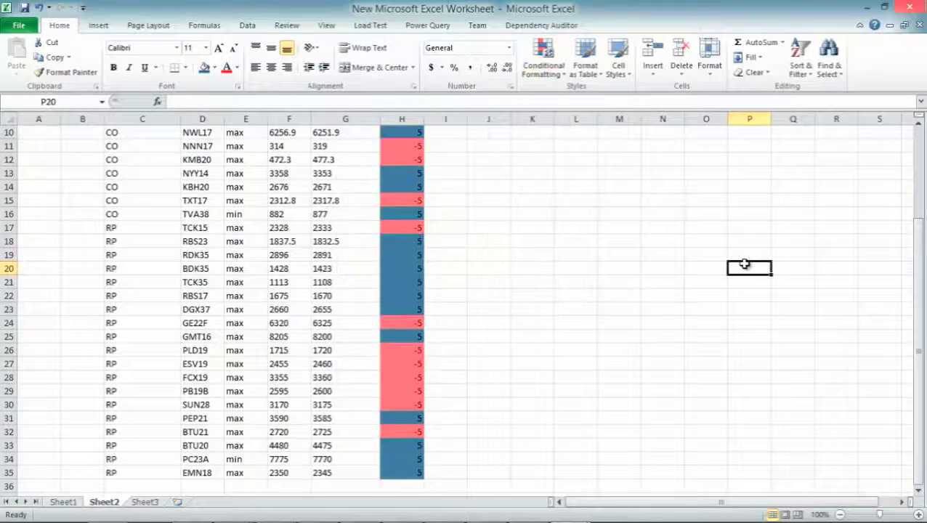
left_click_drag(919, 267, 894, 155)
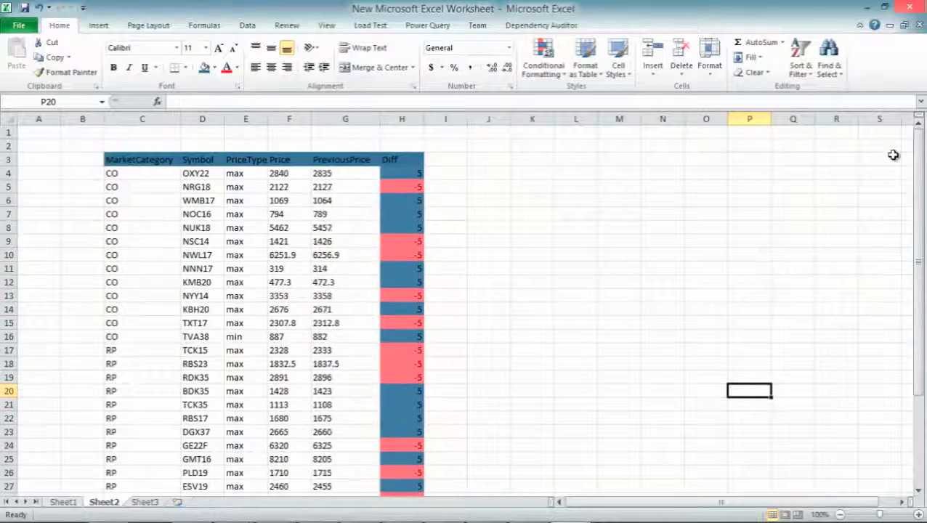